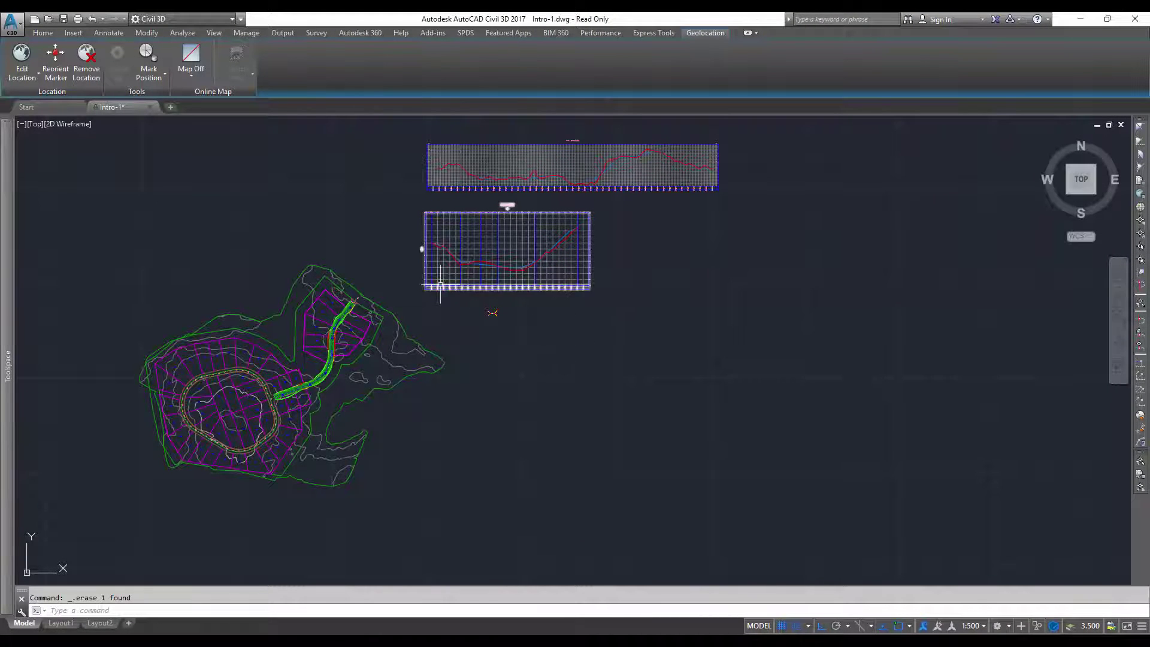
Start a trial polyline from one point, toggle Ortho off with F8, then cancel it.
middle_drag(527, 354, 470, 303)
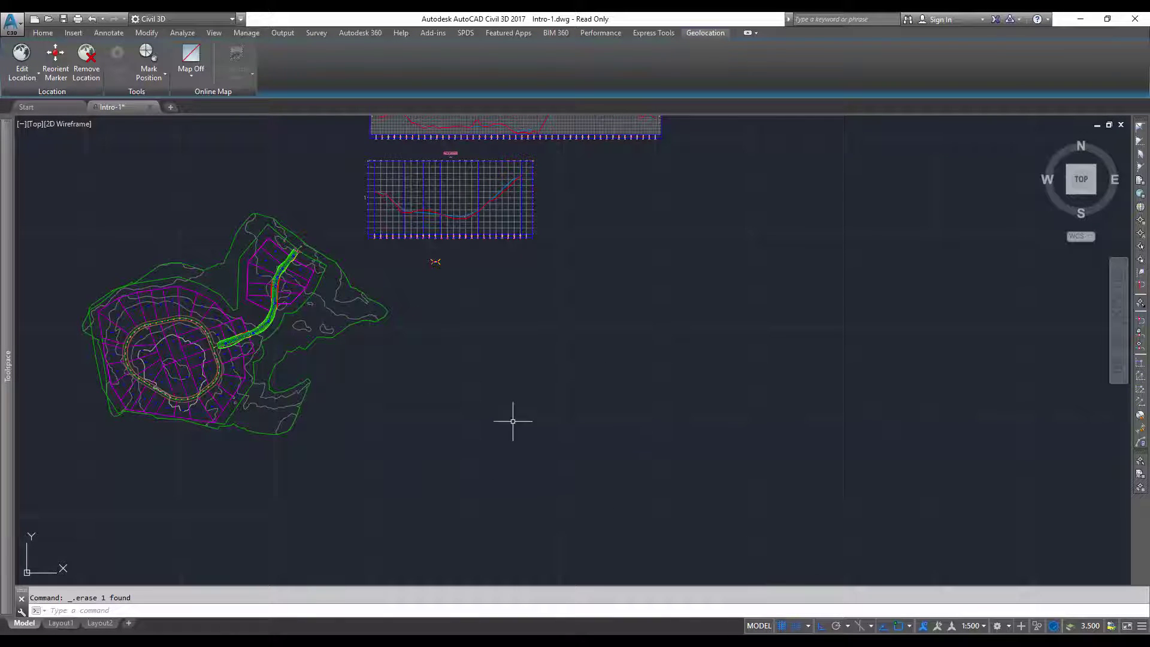
text(pl)
key(Return)
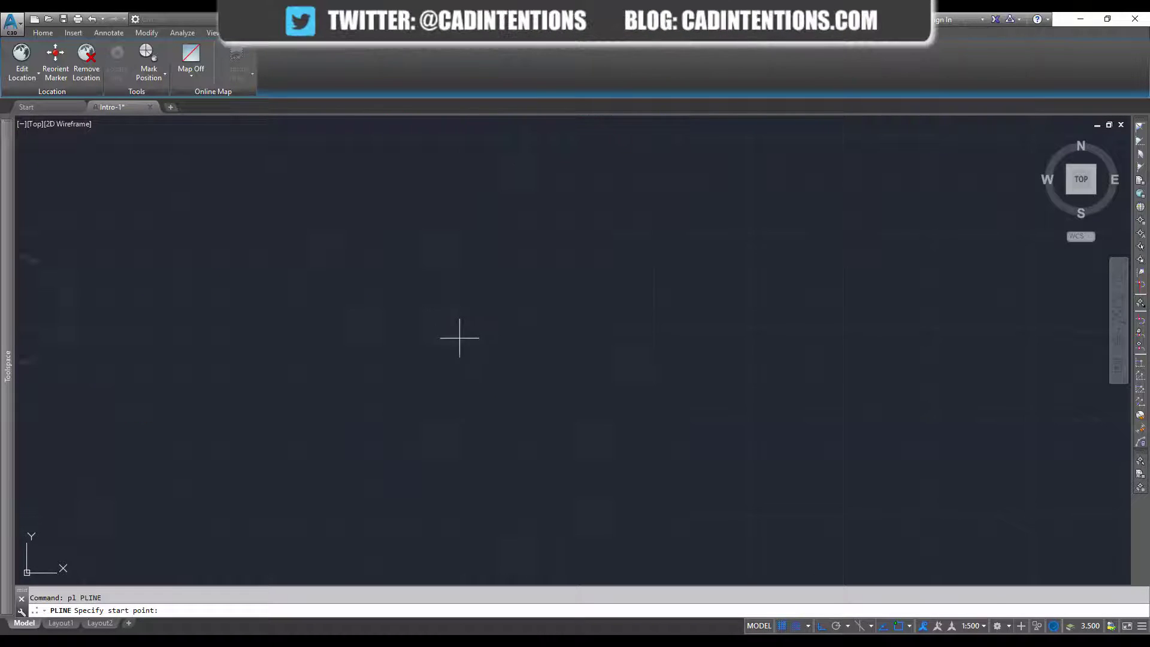
click(519, 290)
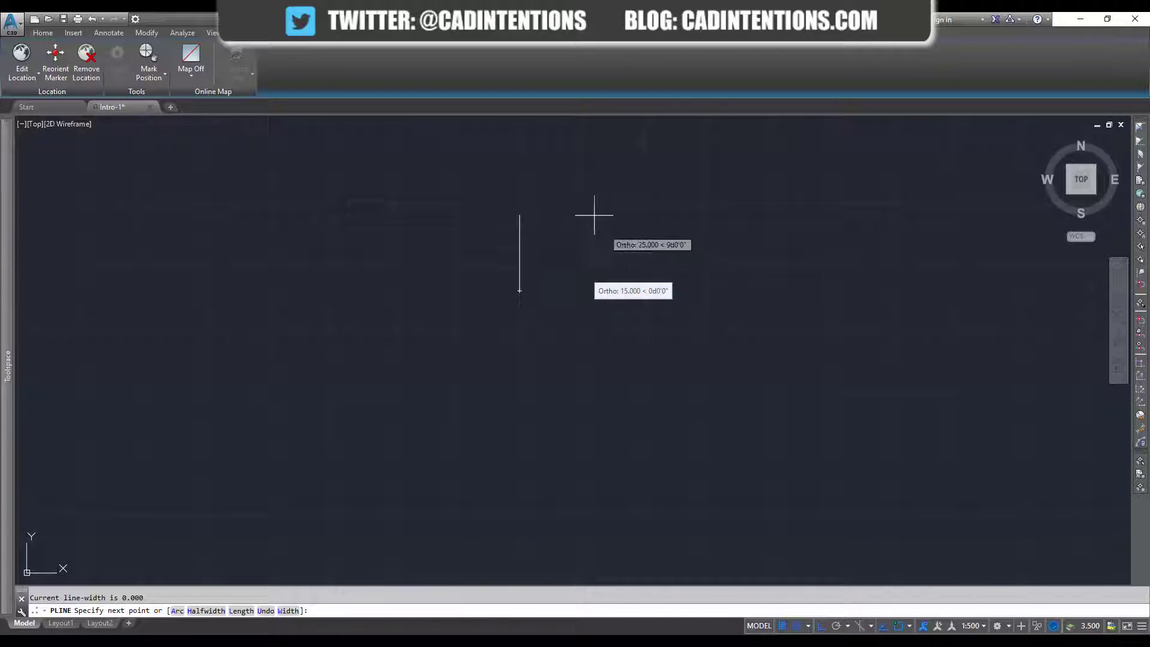
key(F8)
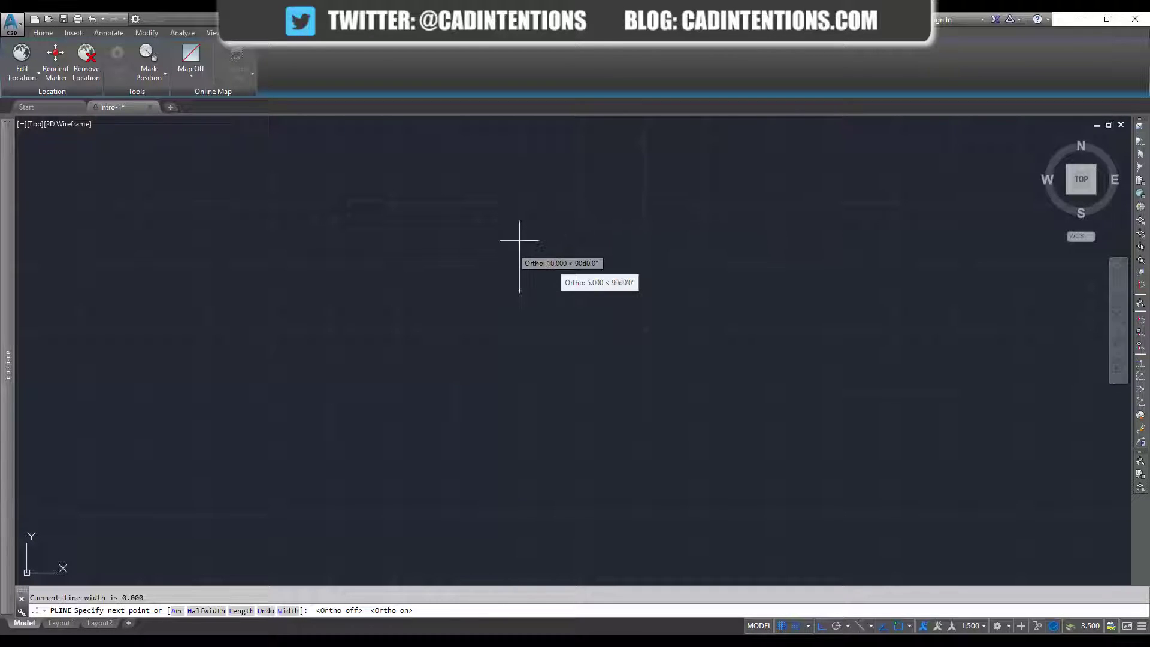
key(Escape)
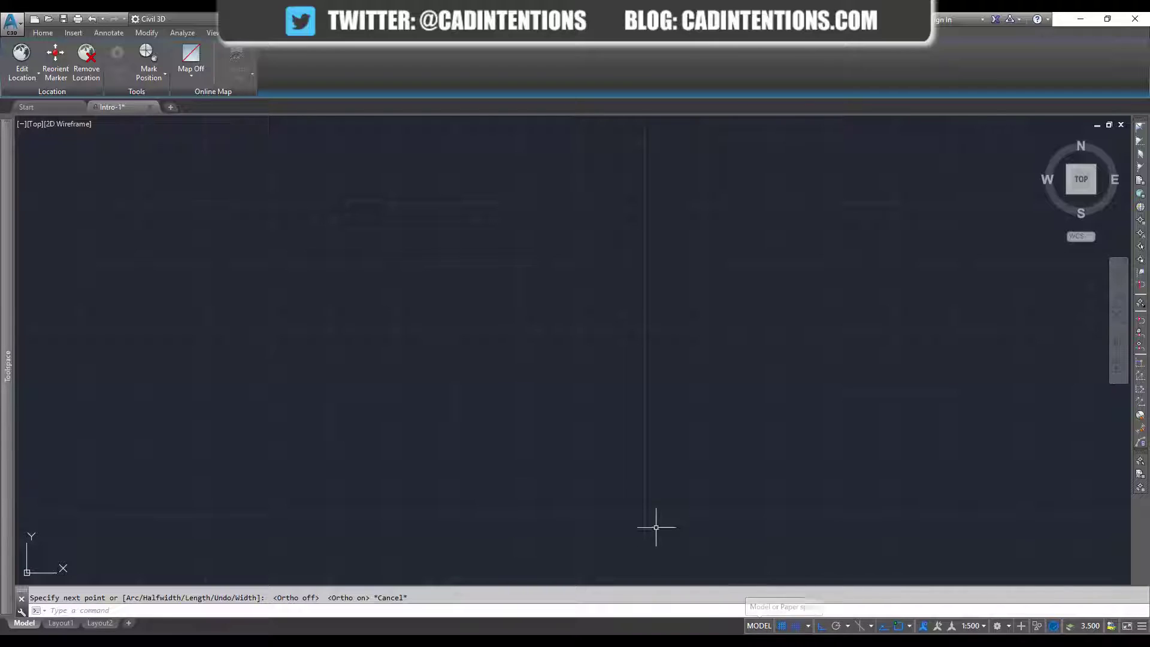
Hide the drawing grid, start and cancel a test polyline, and open the Snap Mode menu.
key(F7)
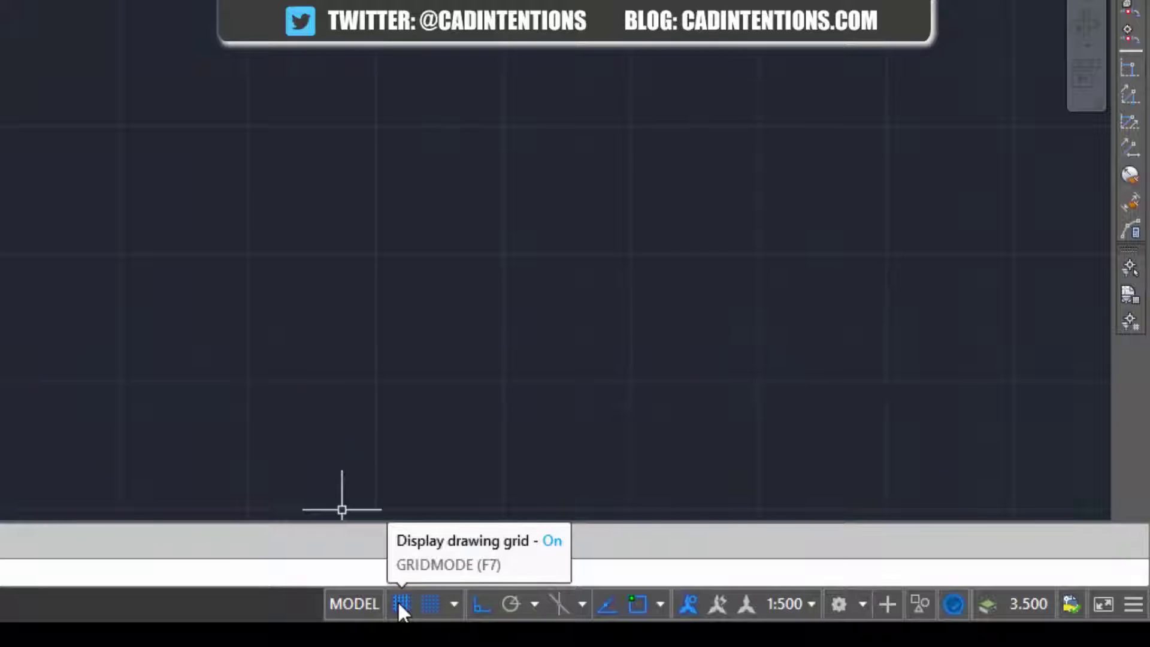
click(388, 596)
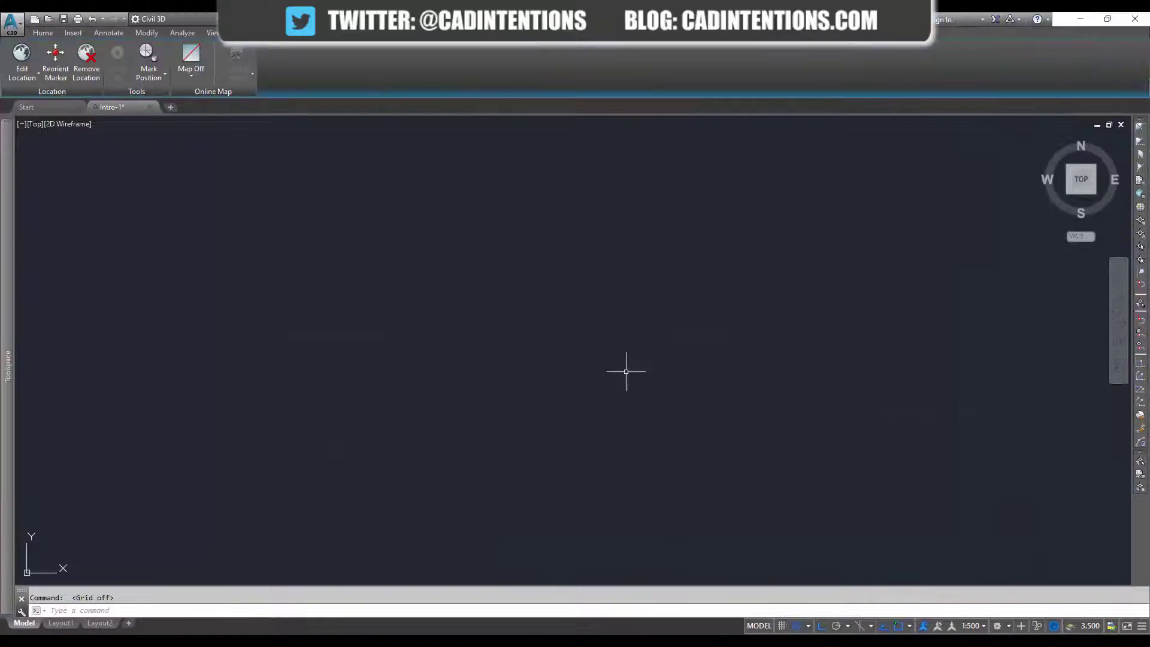
text(pl)
key(Return)
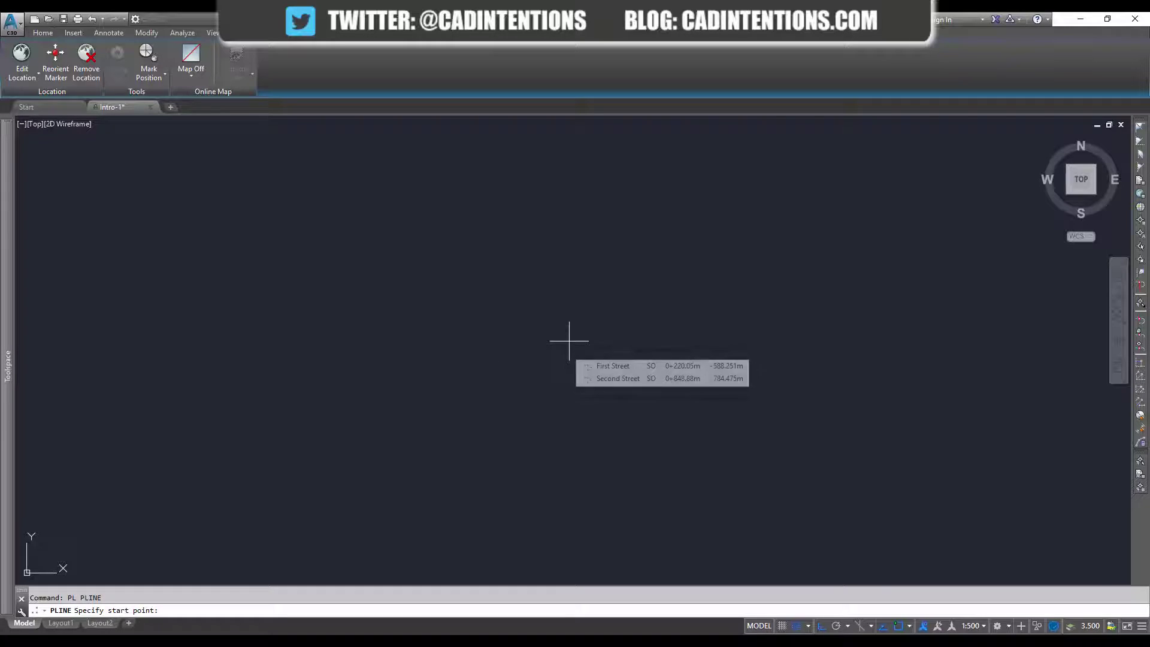
key(Escape)
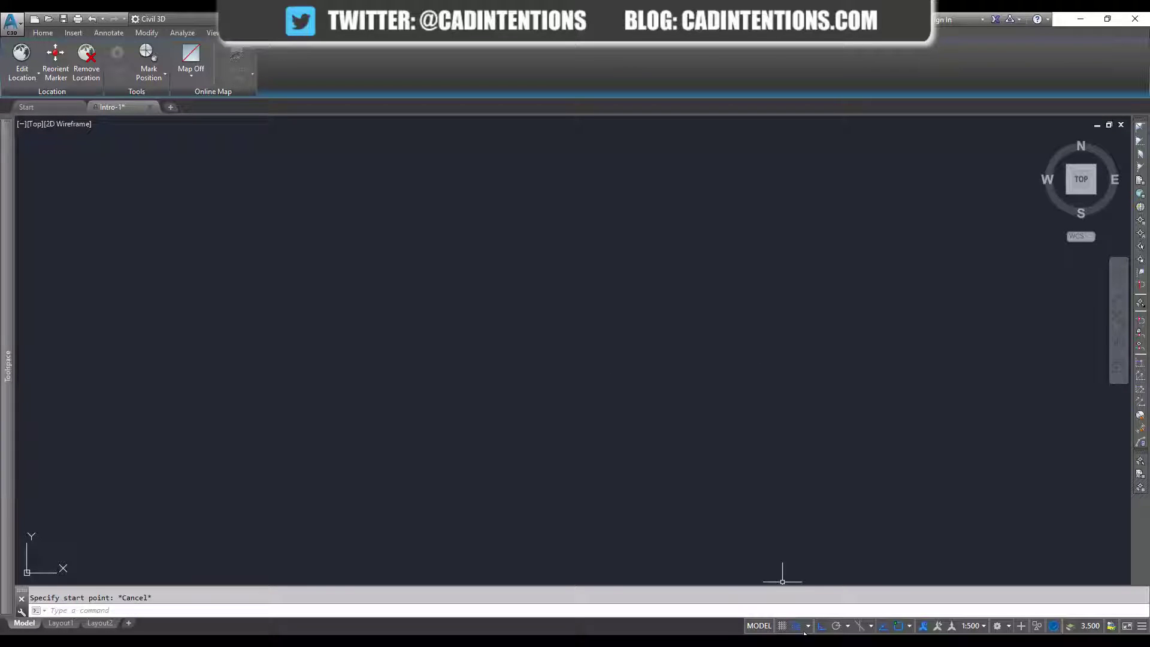
right_click(797, 630)
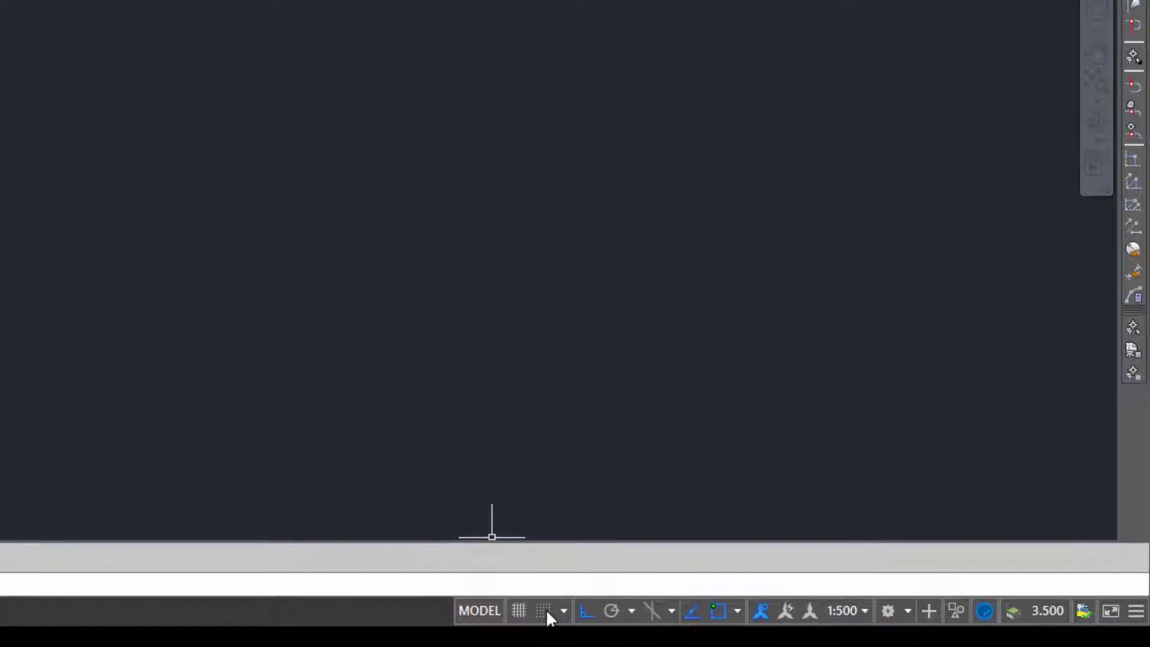
Set the snap spacing to 10 in Snap and Grid settings and re-enable snap.
right_click(544, 605)
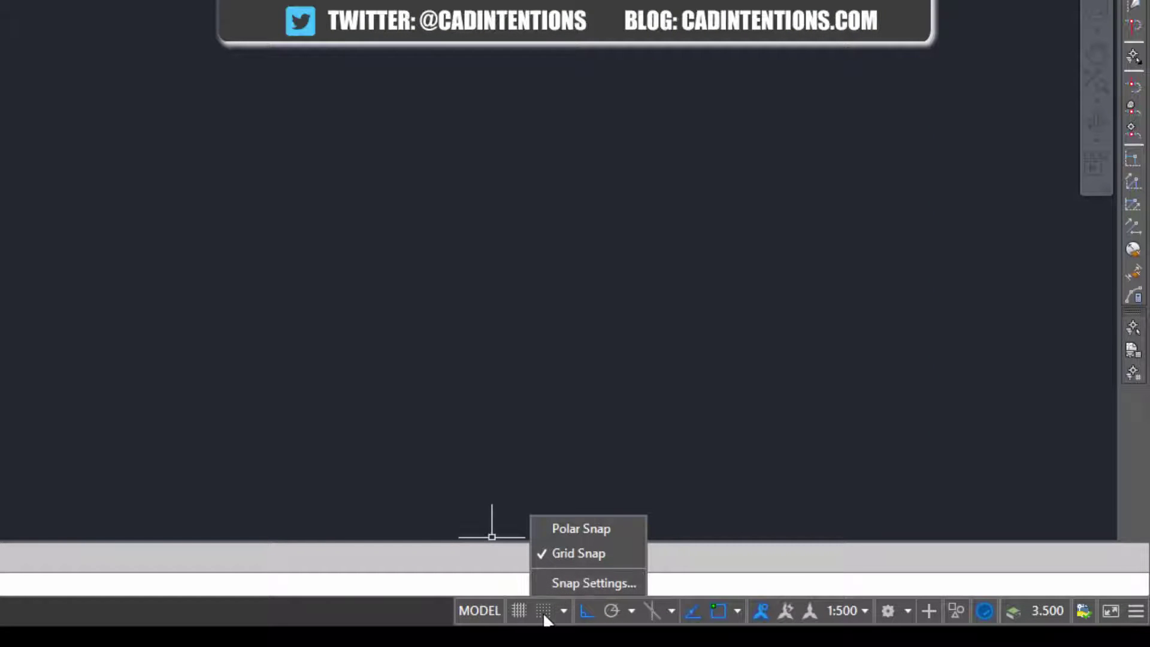
click(574, 582)
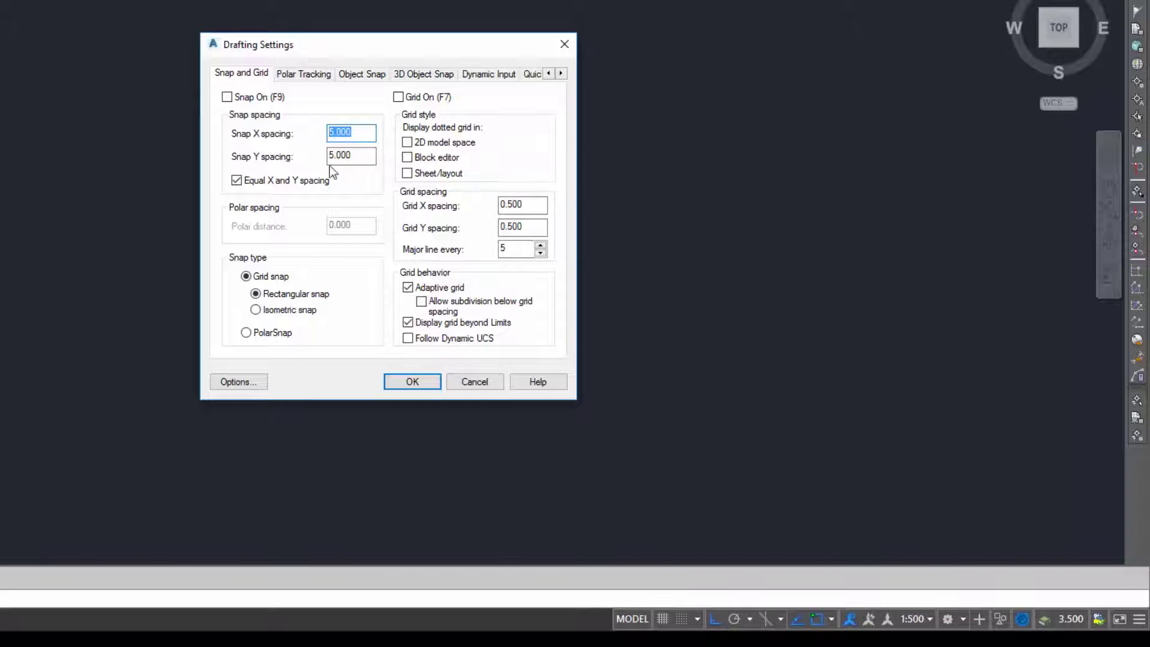
text(10)
click(412, 381)
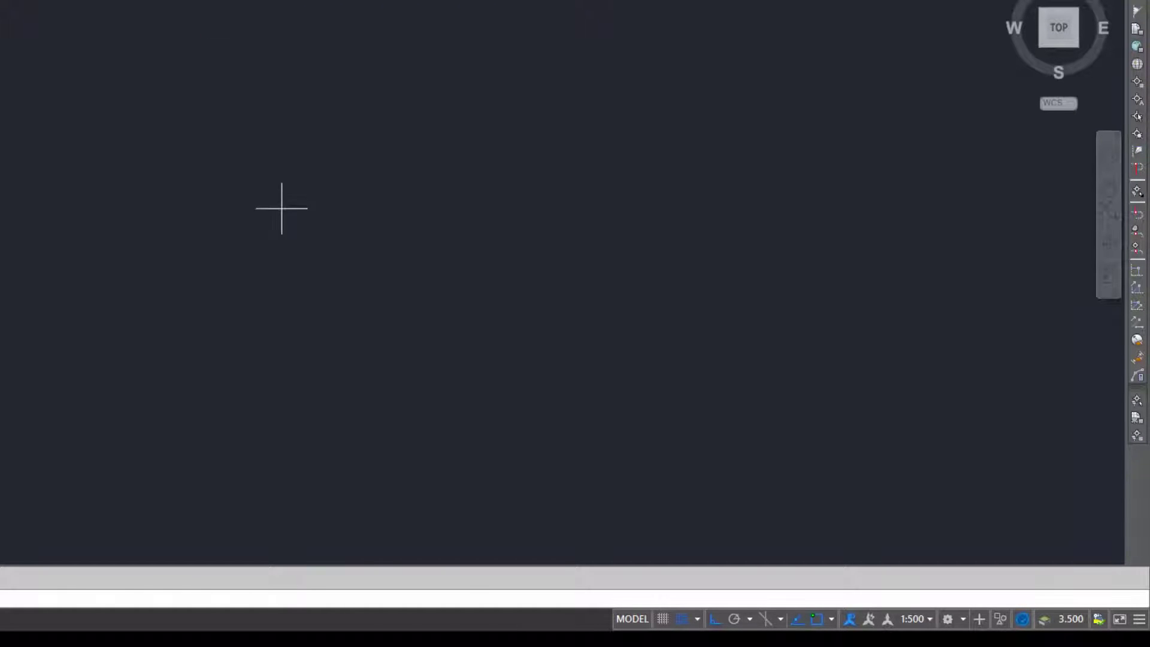
Draw an L-shaped test polyline with a vertical then a horizontal segment.
text(pl)
key(Return)
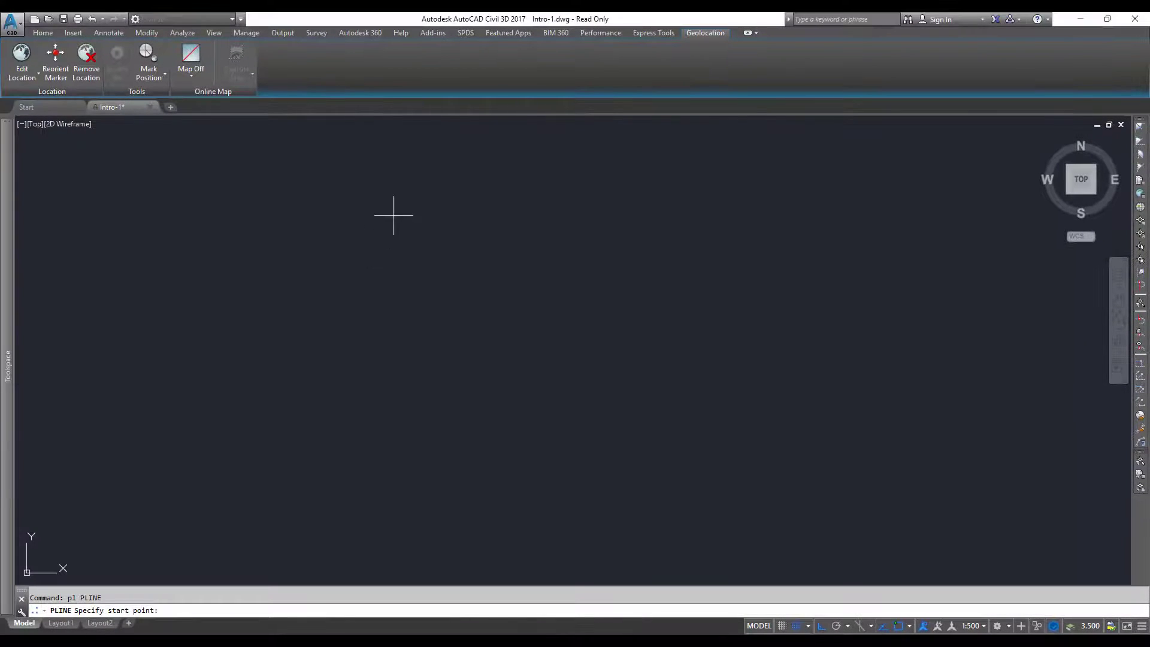
click(444, 214)
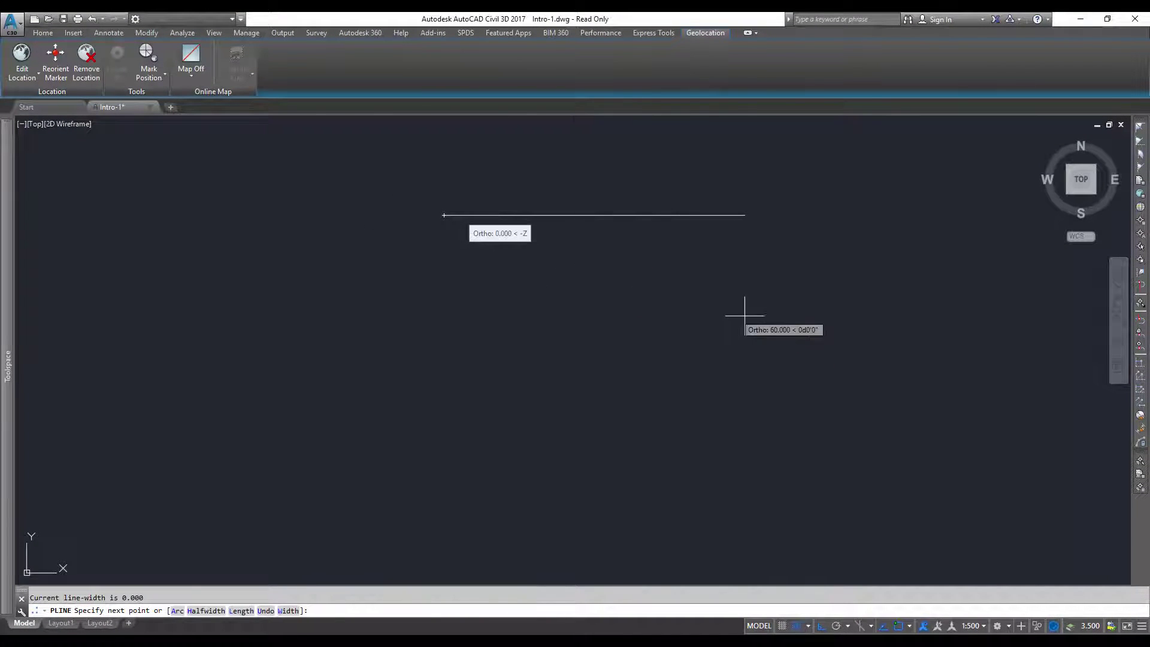
key(F8)
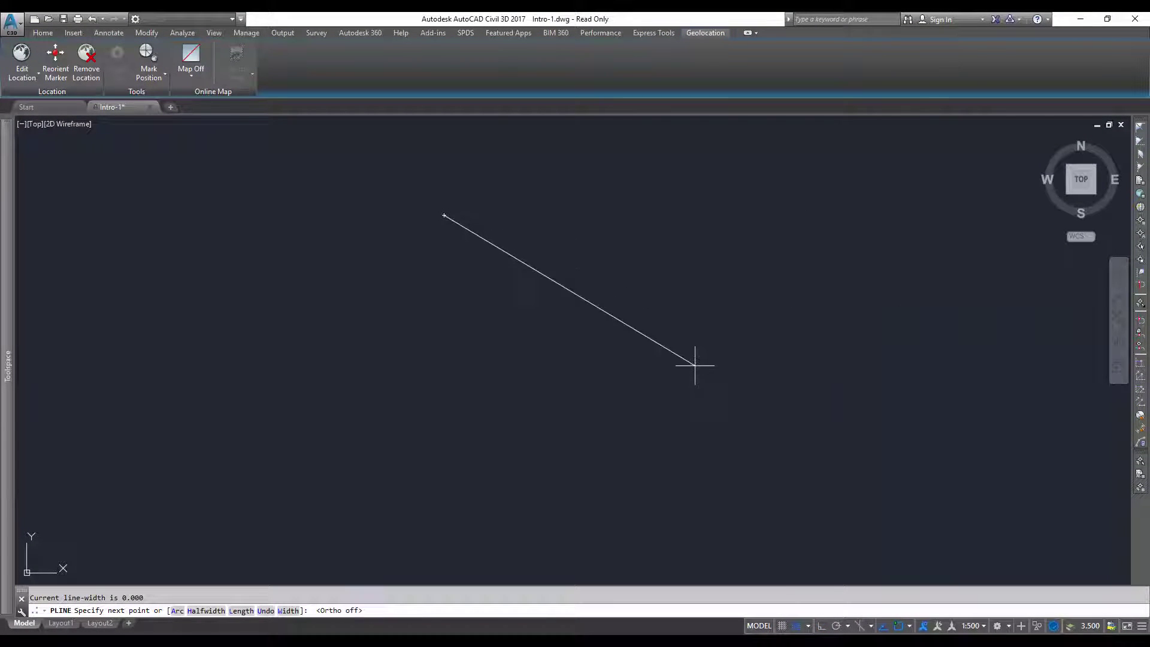
click(444, 415)
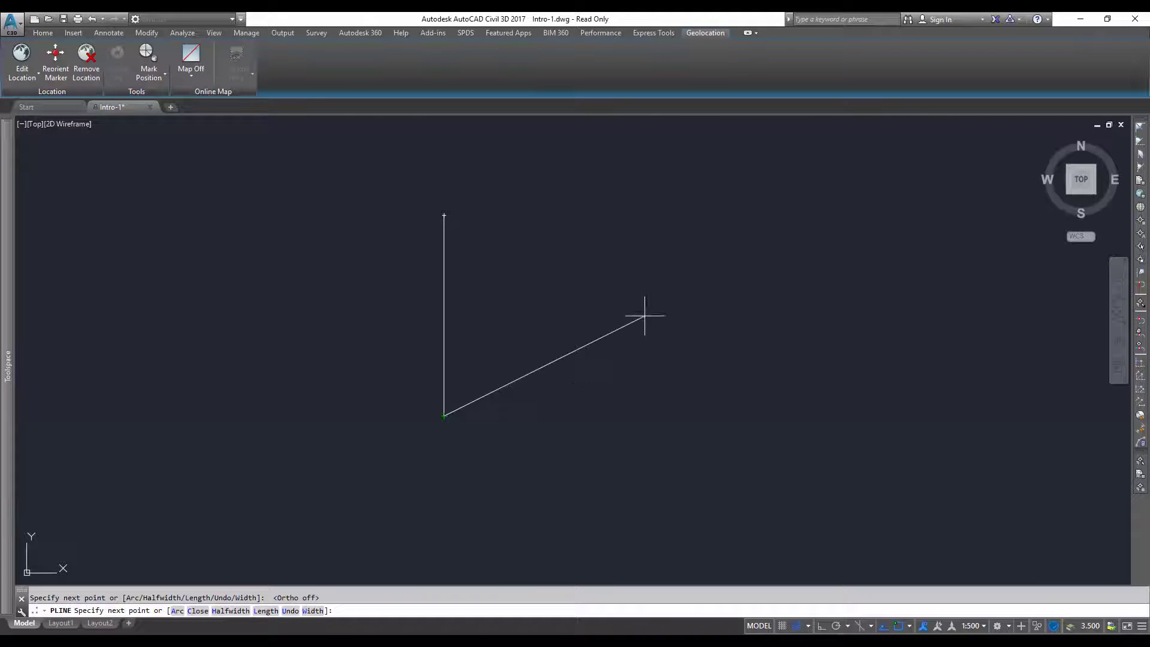
click(794, 415)
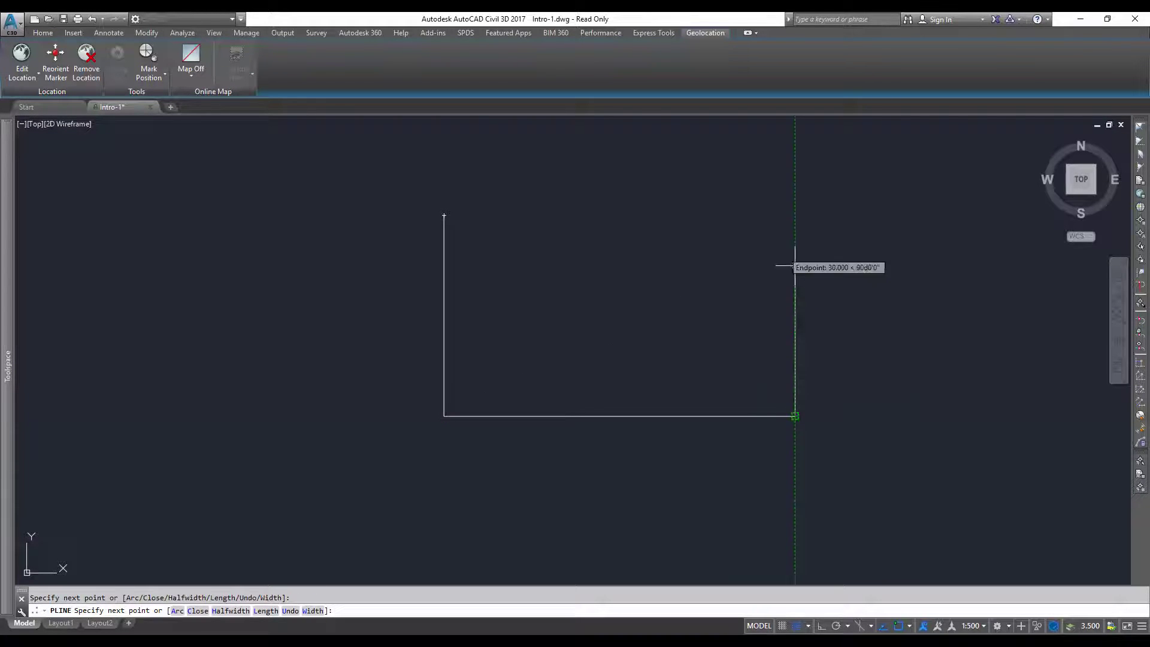
End the polyline, then window-select and delete it.
key(Escape)
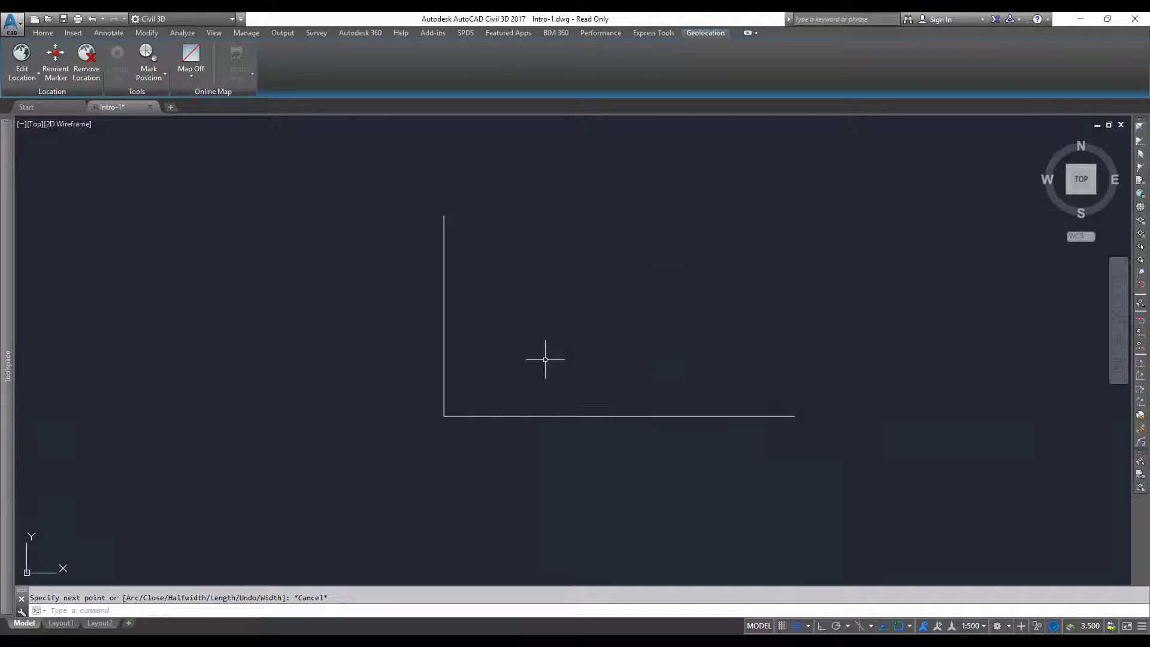
drag(557, 446, 415, 366)
key(Delete)
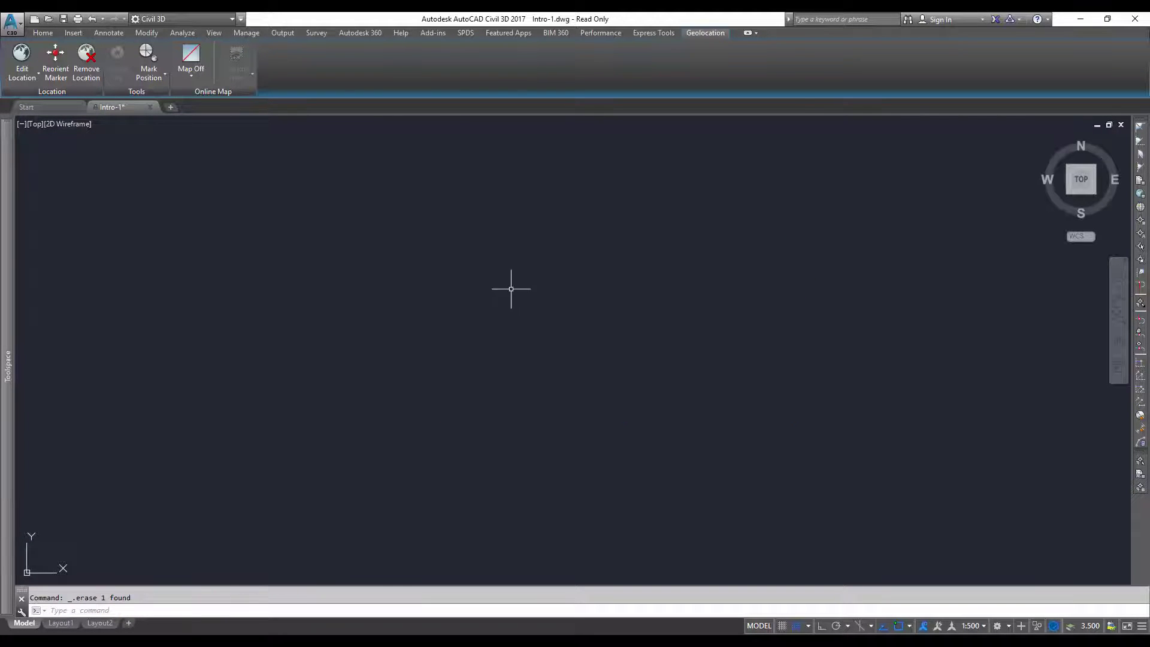
Turn Ortho off, start a new polyline, and toggle Ortho with F8 while drawing.
key(F8)
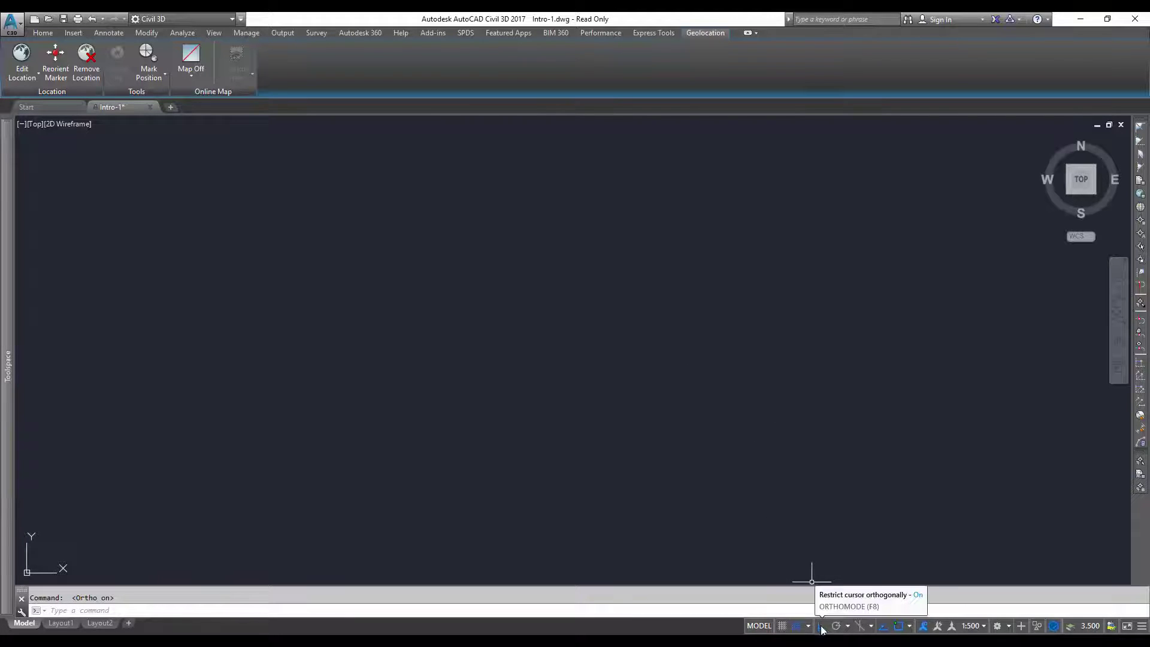
click(821, 626)
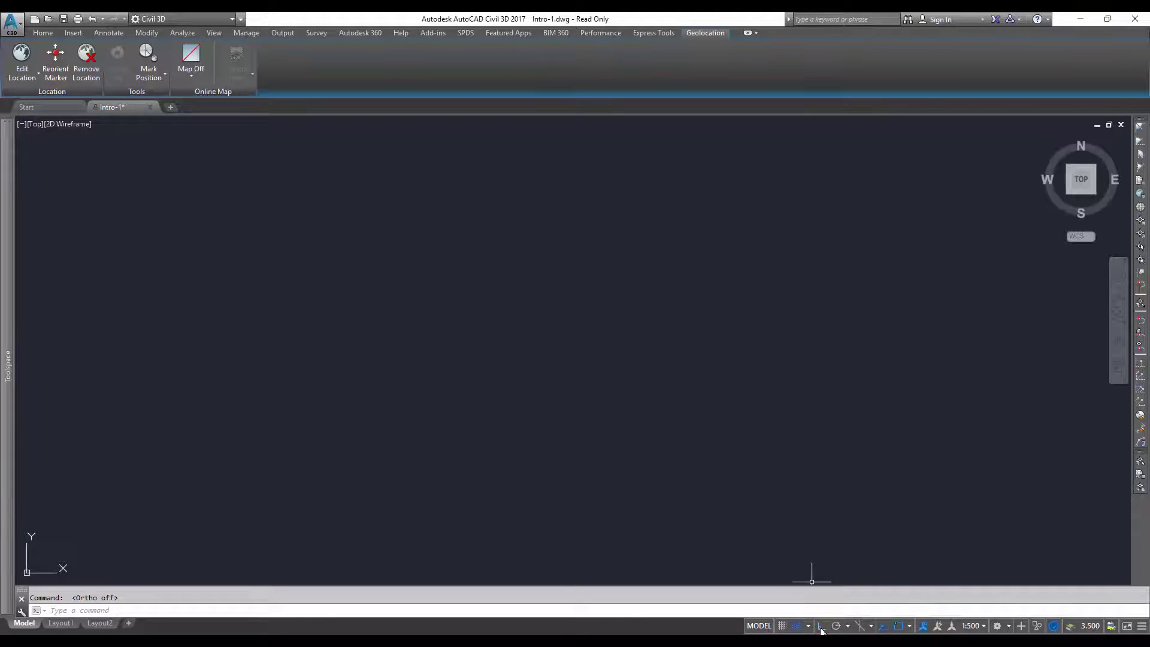
text(pl)
key(Return)
click(344, 315)
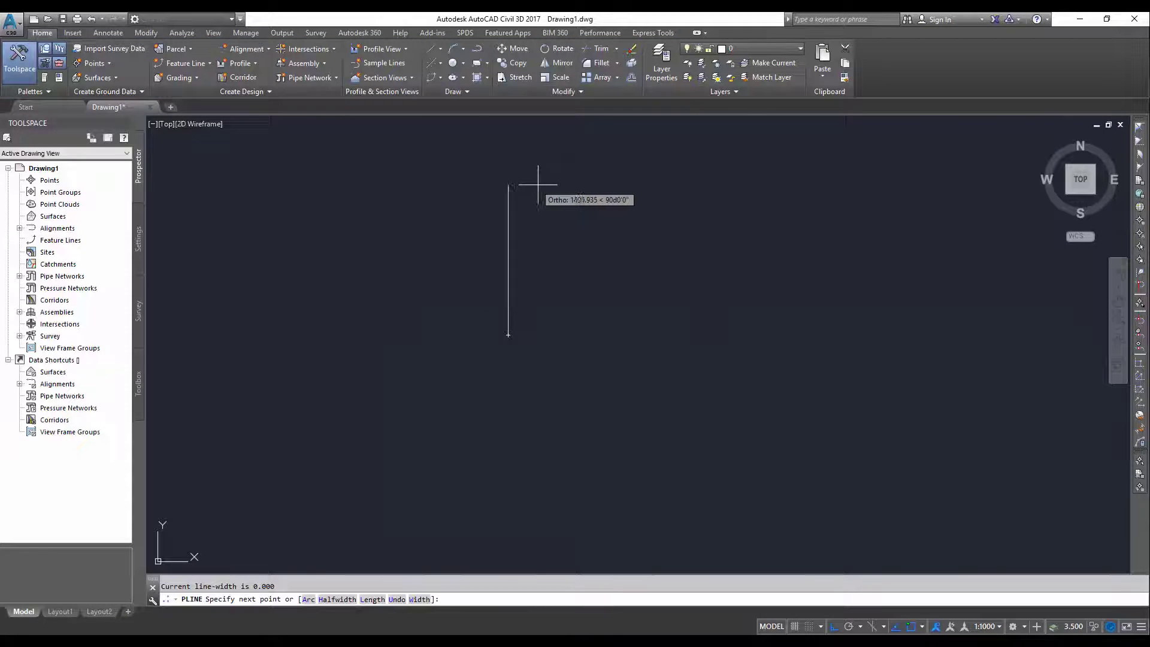
key(F8)
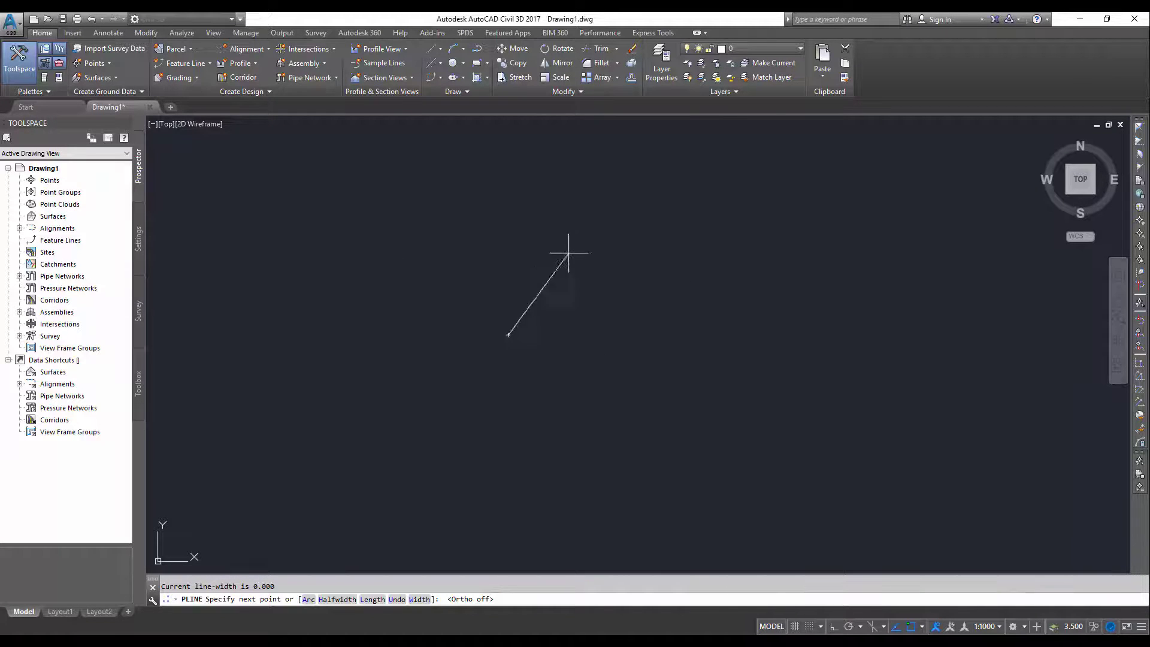
key(F8)
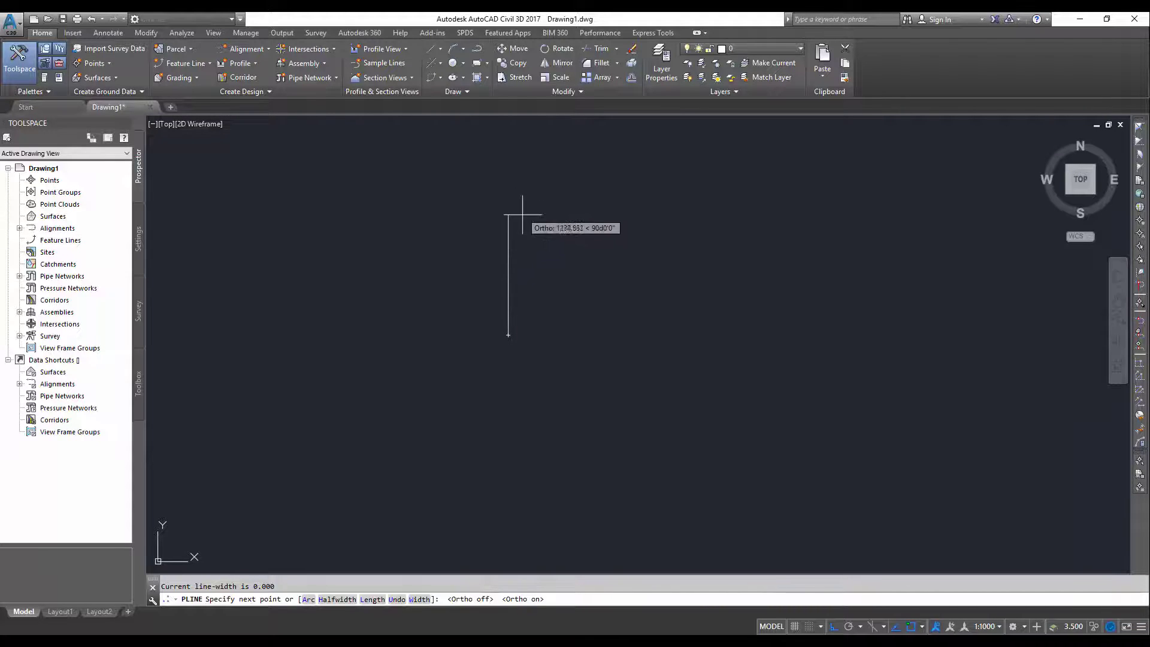
key(F8)
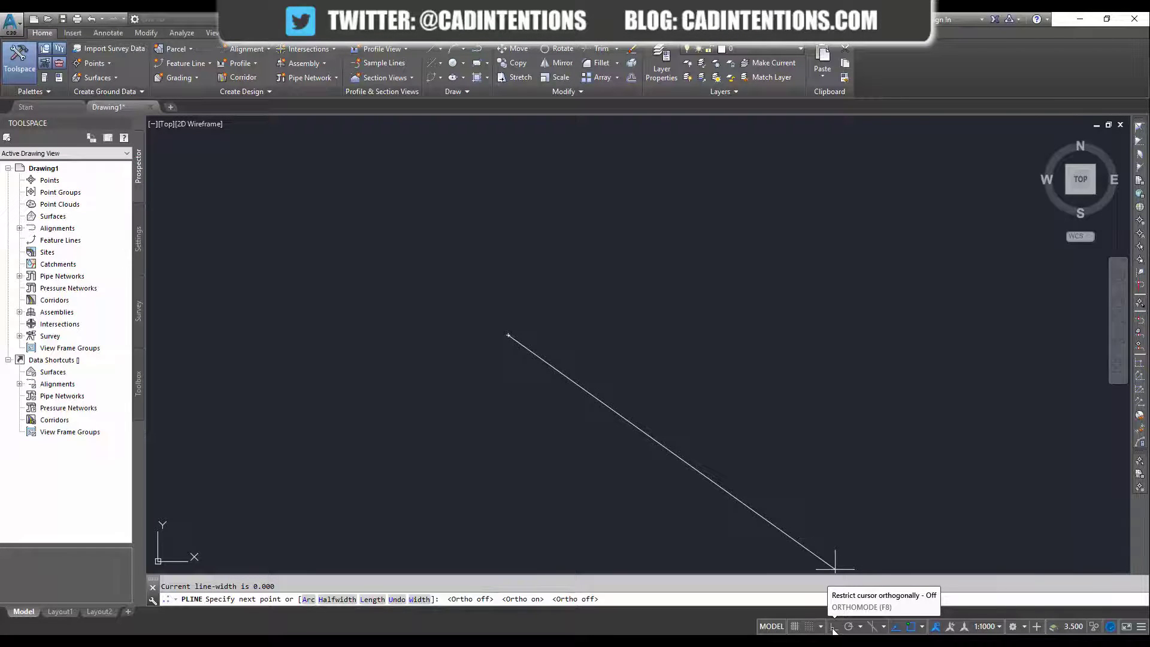
Toggle Ortho, start and cancel a test polyline, then turn polar tracking off.
click(832, 627)
text(pl)
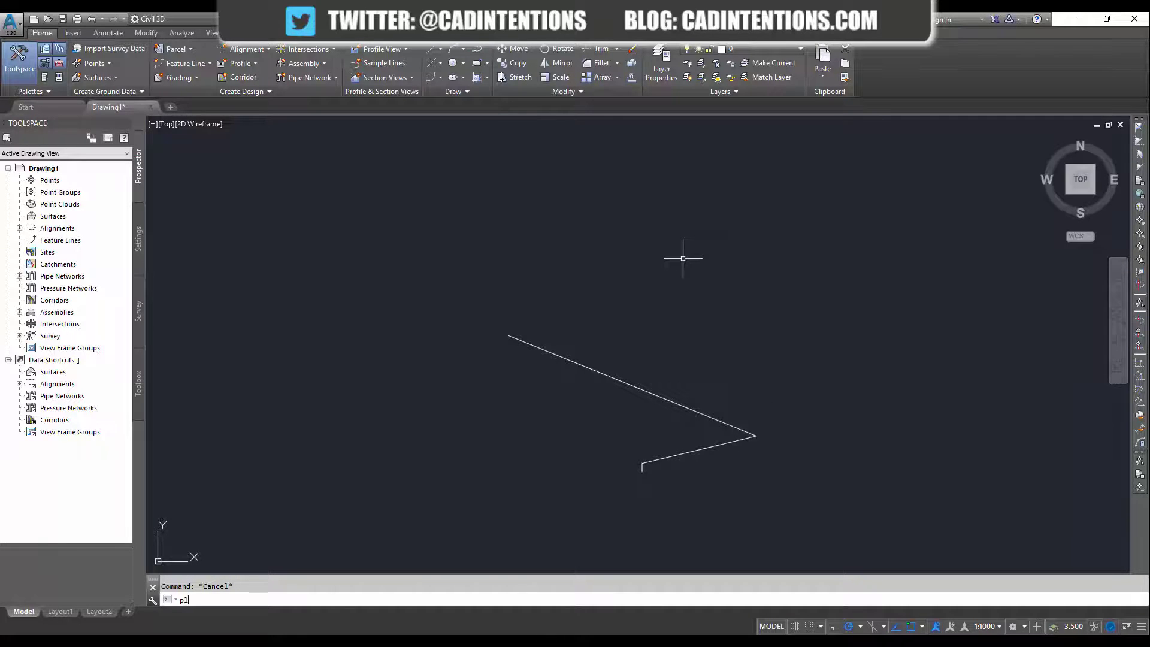
key(Return)
click(659, 286)
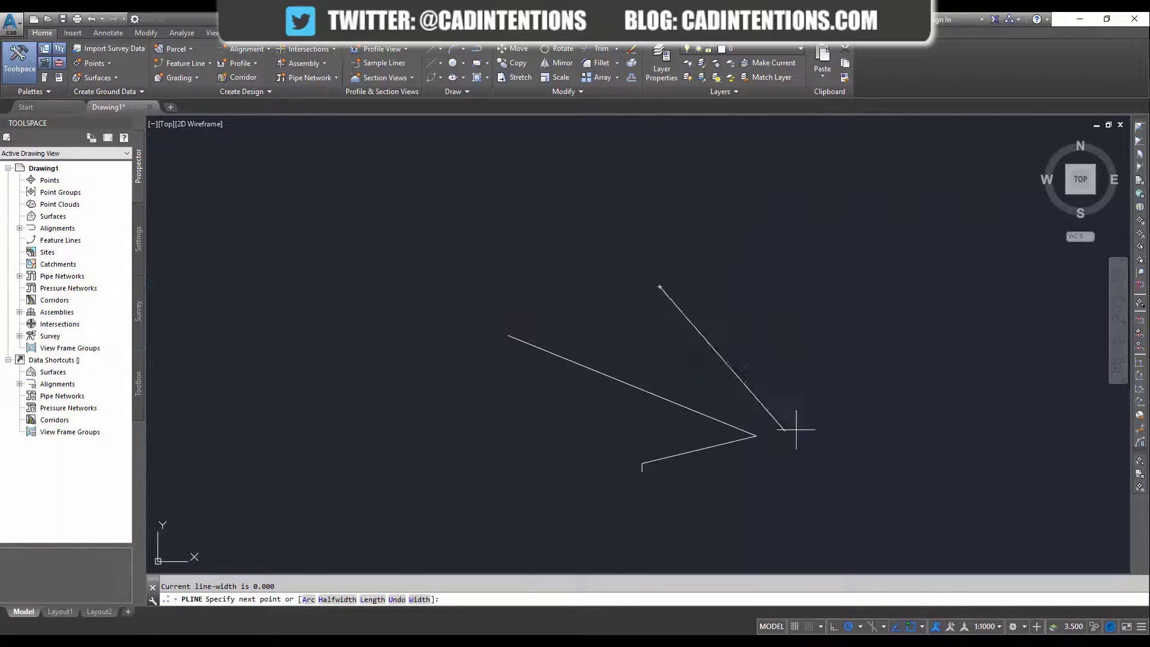
key(Escape)
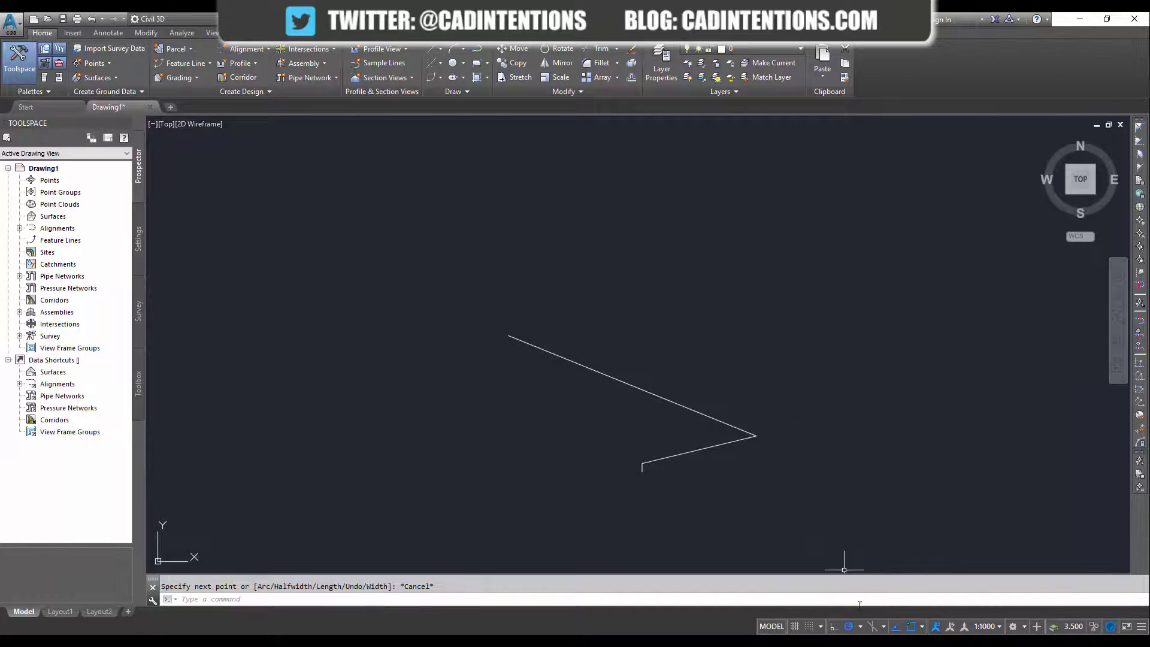
click(847, 627)
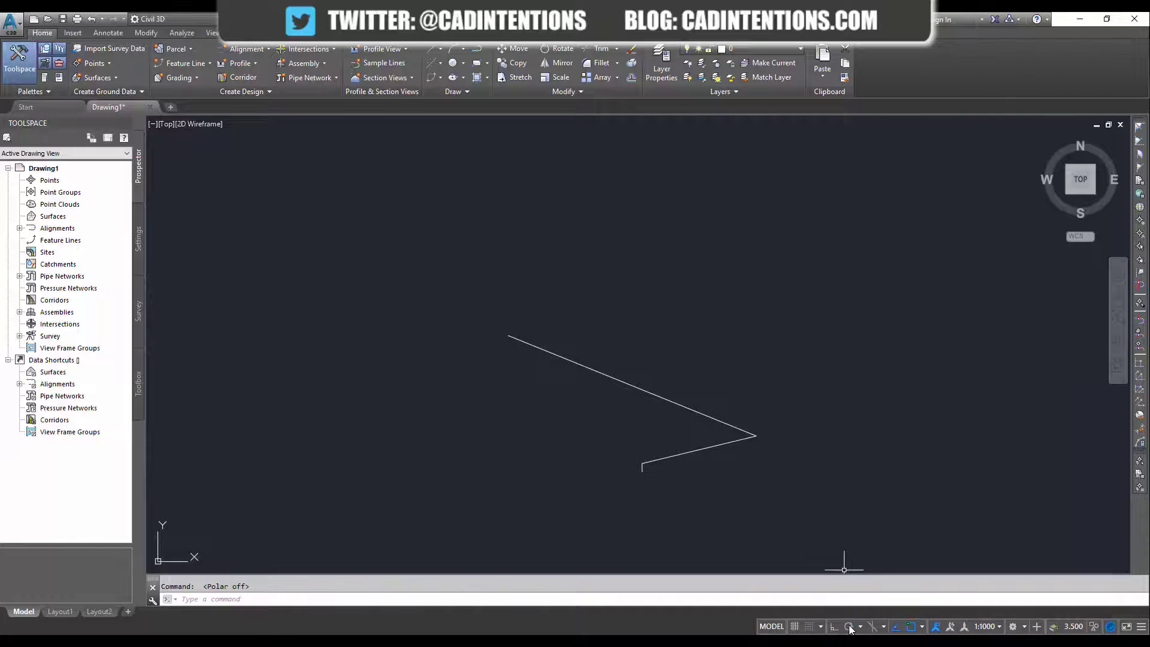
Set polar tracking to 45°, test it with a cancelled polyline, and reopen the angle list.
right_click(850, 630)
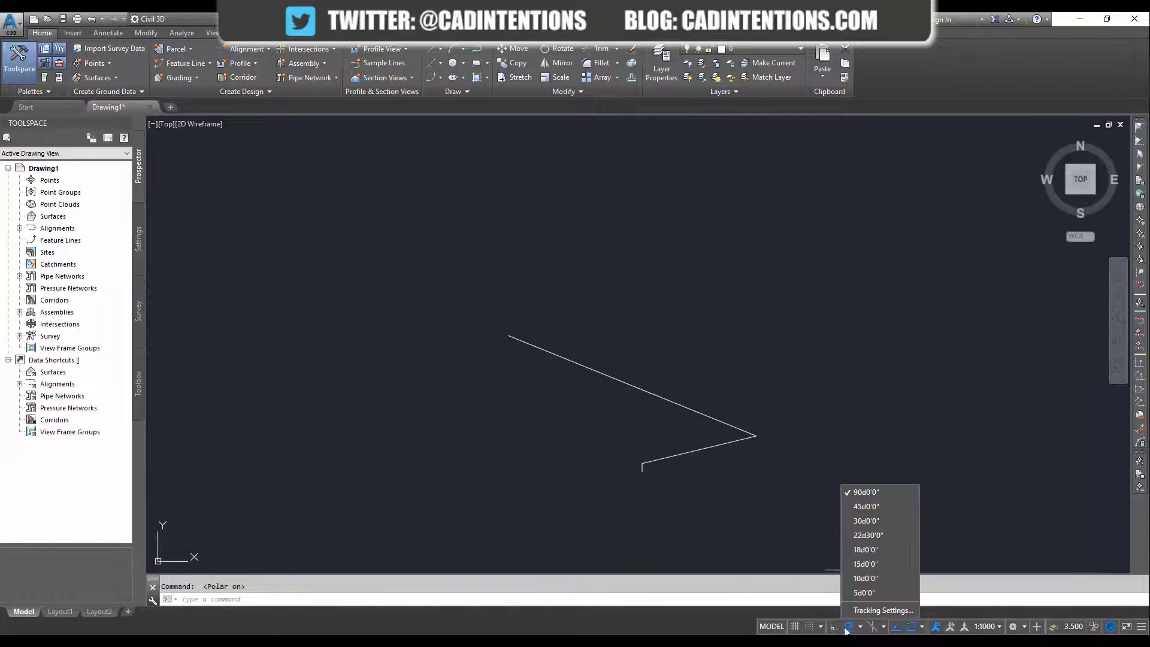
click(862, 509)
text(p)
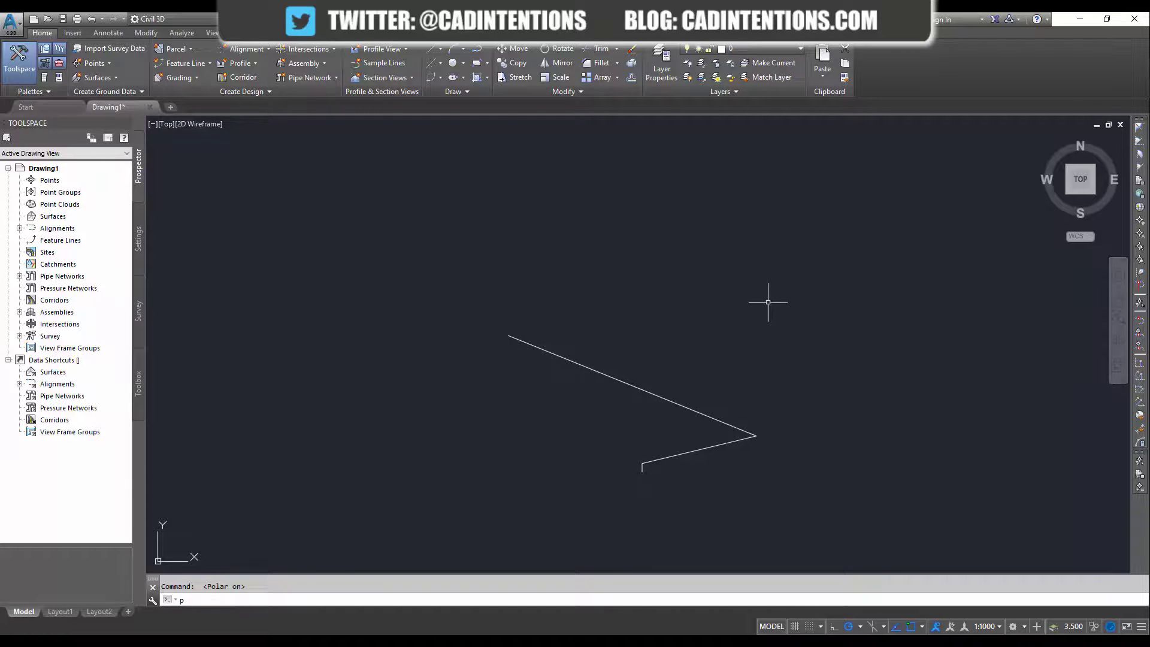
text(l)
key(Return)
click(720, 306)
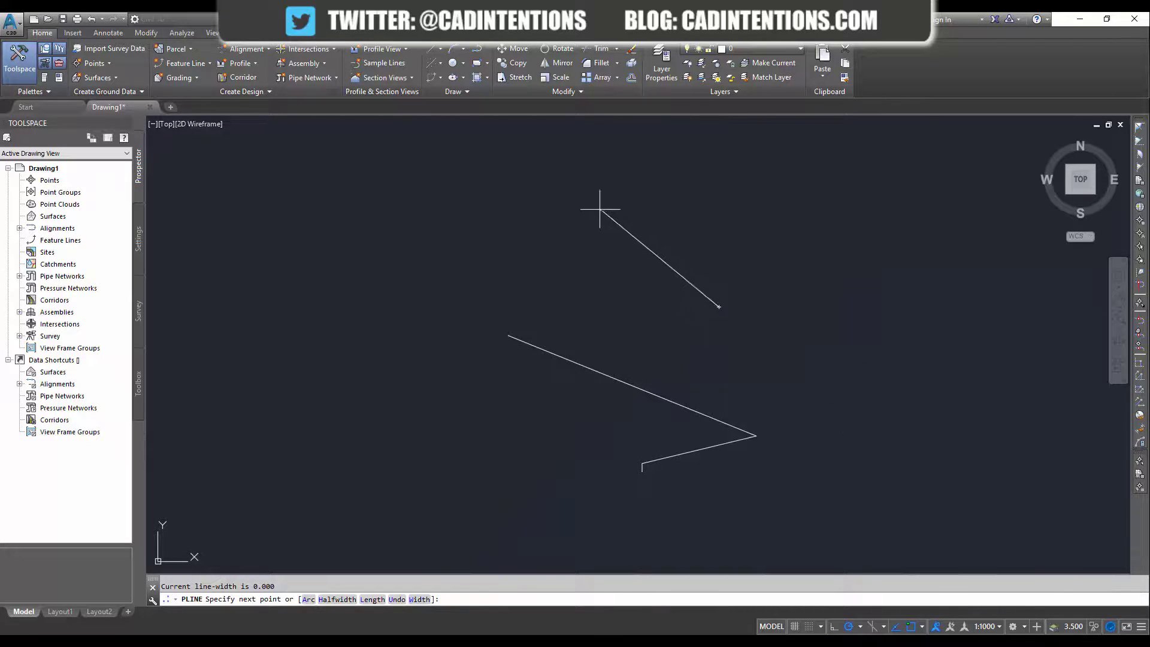
key(Escape)
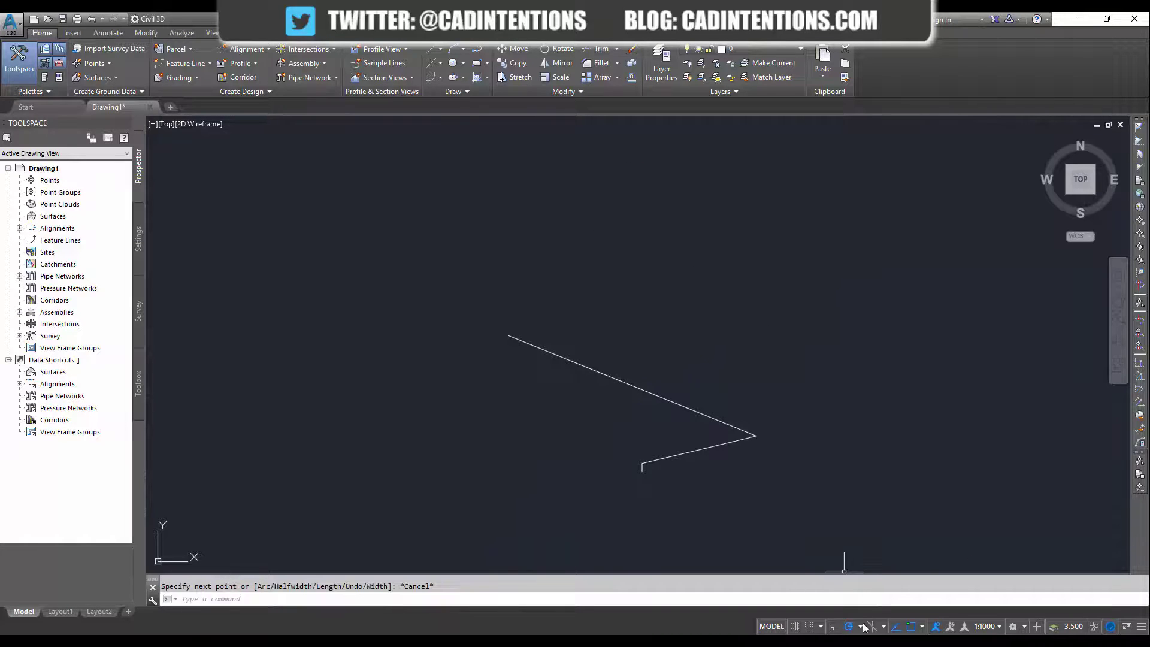
right_click(849, 626)
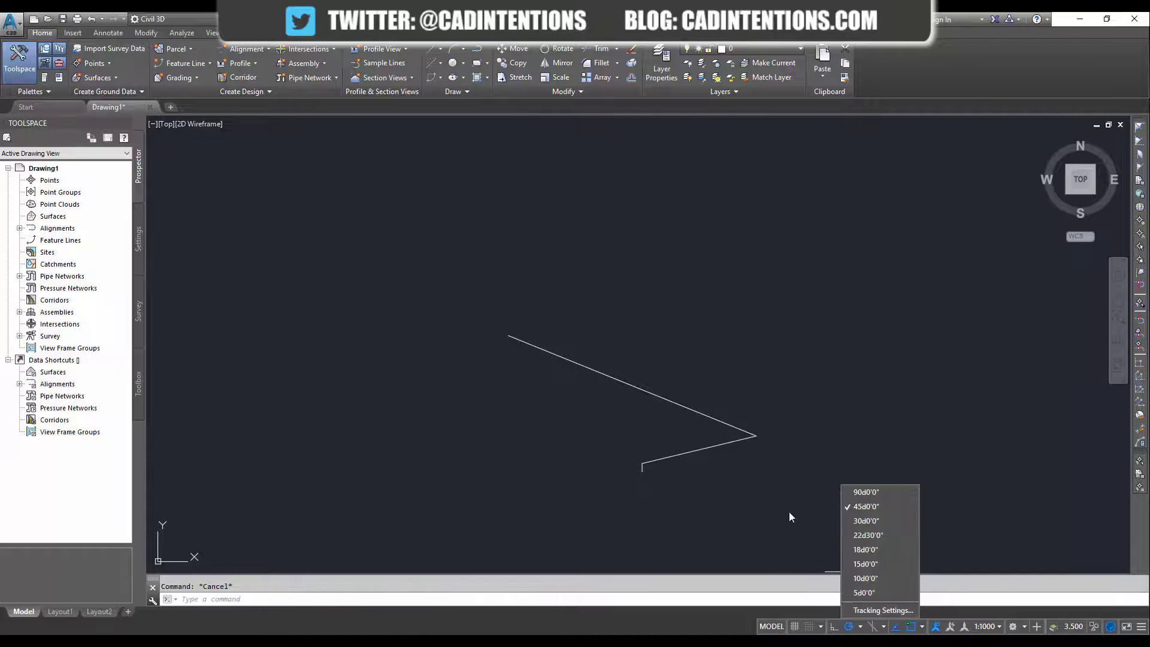
Draw a two-segment peak polyline above the zigzag with polar tracking turned off.
click(763, 489)
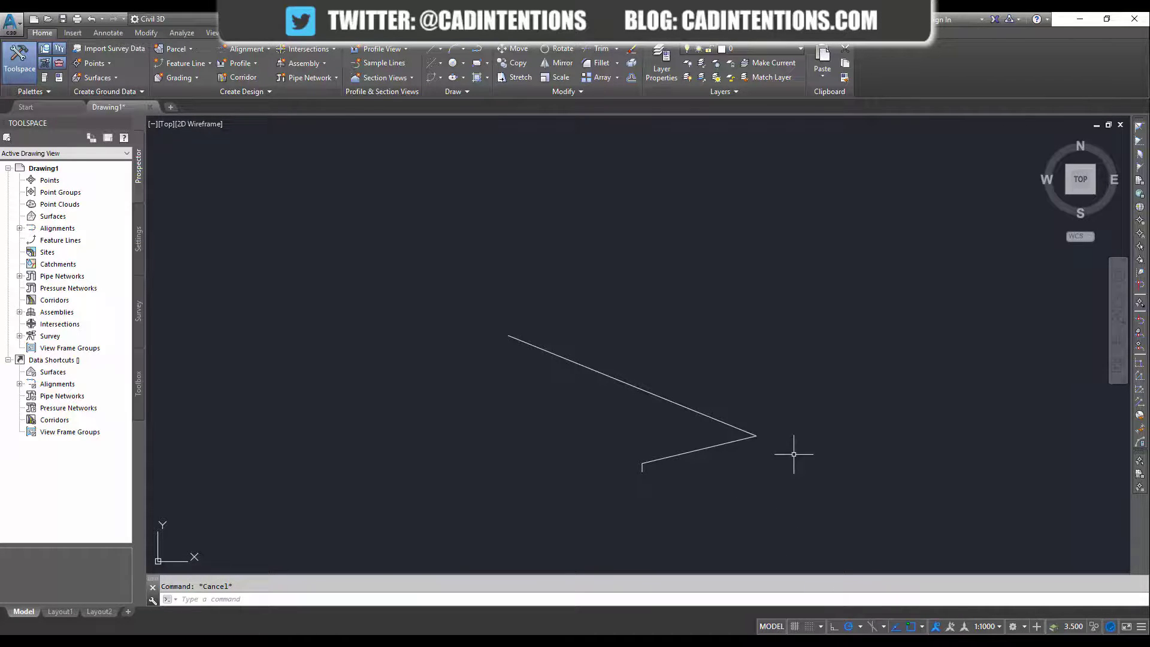
key(Return)
click(679, 306)
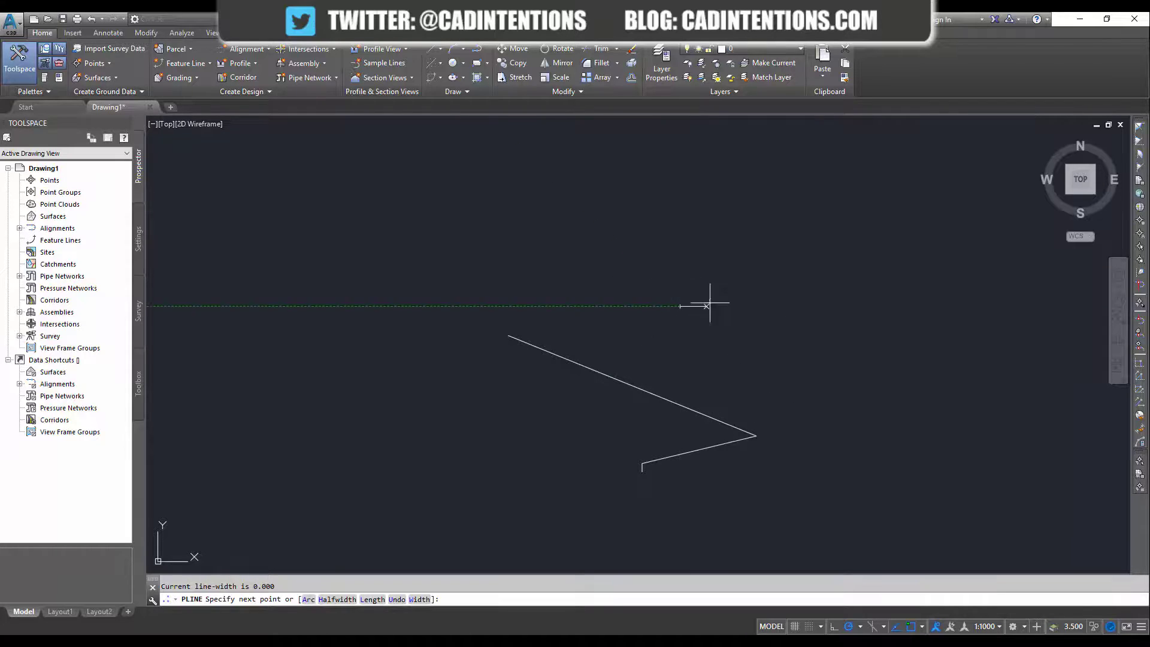
click(847, 626)
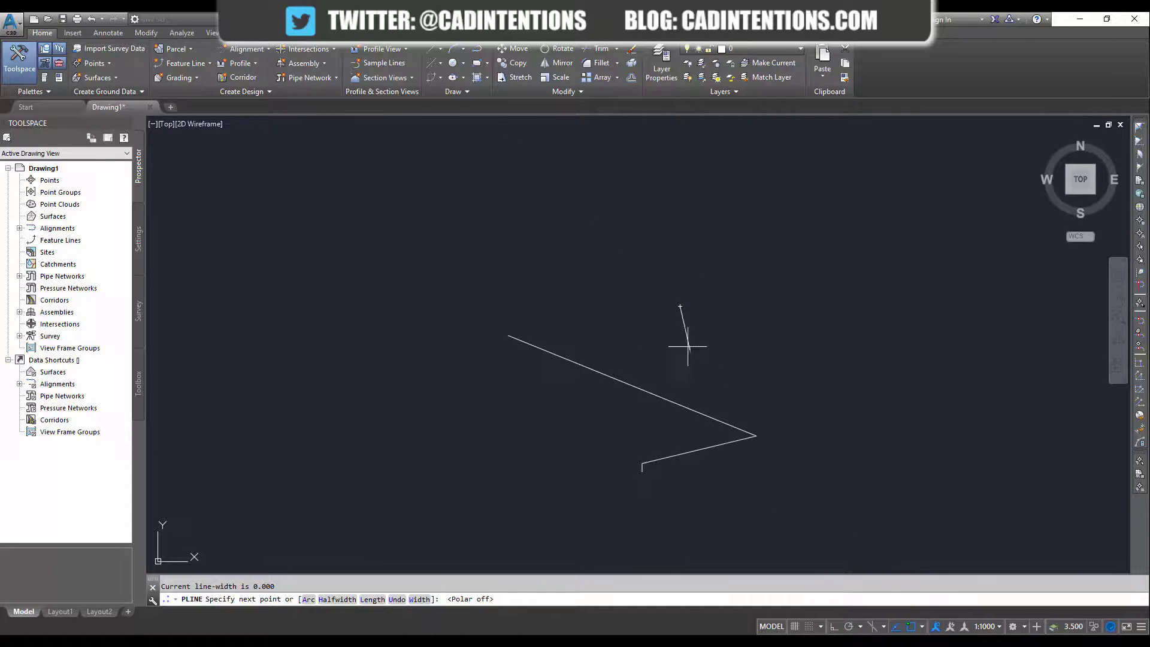
click(704, 231)
click(819, 296)
key(Escape)
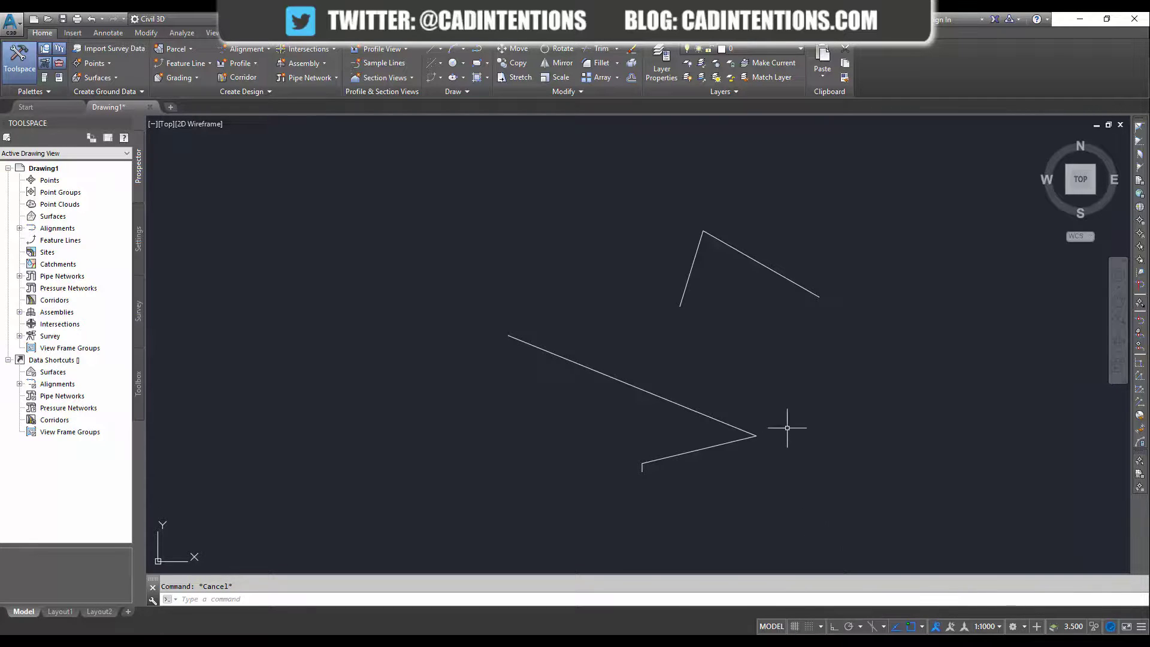
click(640, 496)
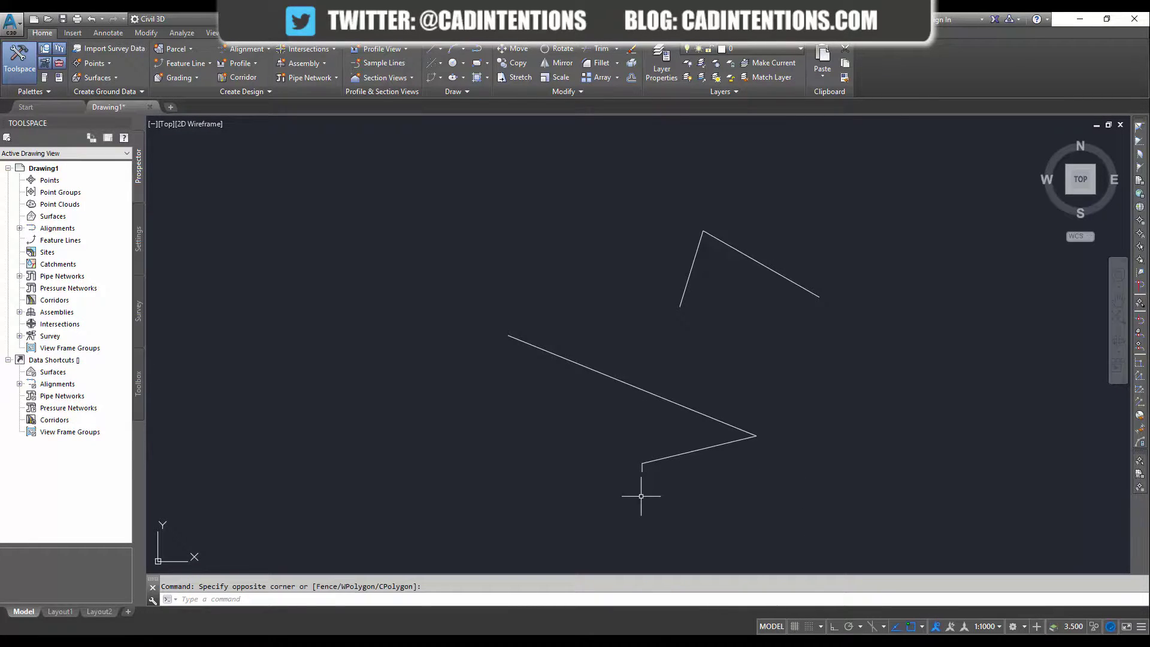